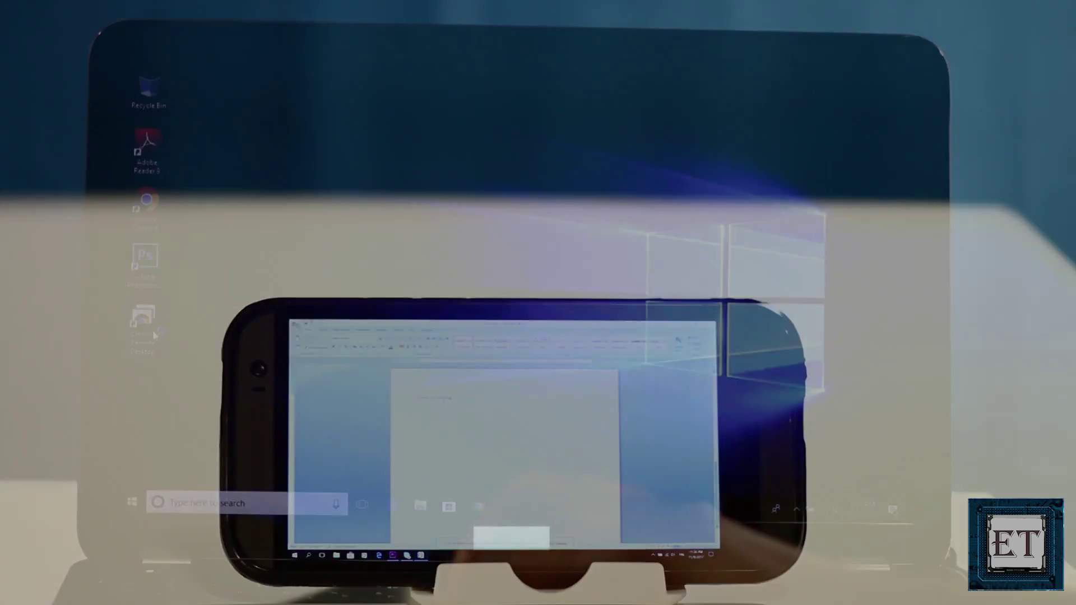
# Launch Chrome Remote Desktop from its desktop shortcut
pyautogui.doubleClick(147, 327)
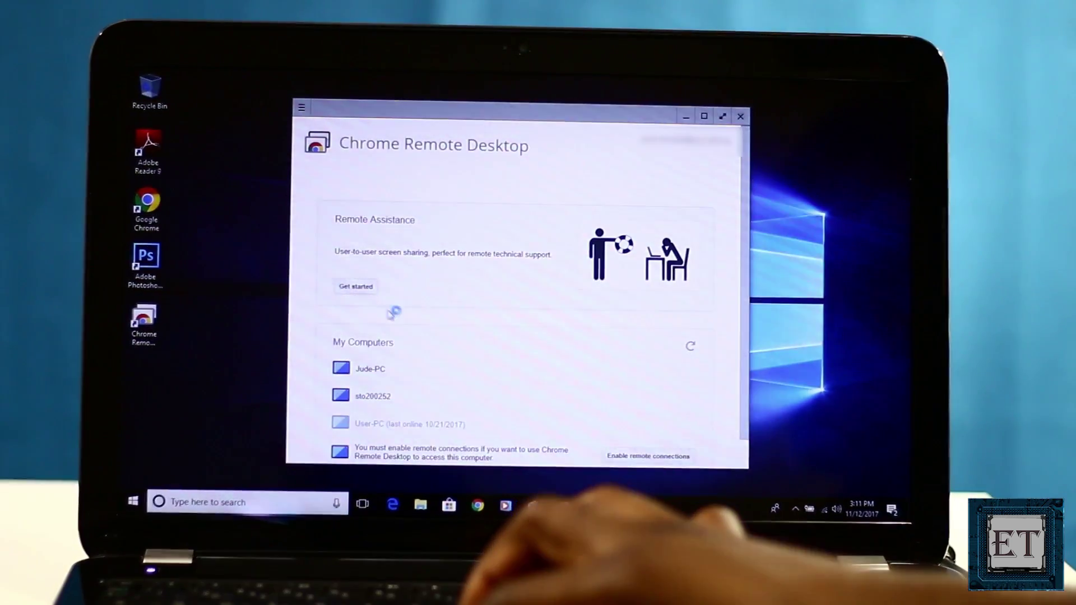
# Connect full screen to the first listed computer and browse its Desktop and Downloads folders
pyautogui.click(378, 369)
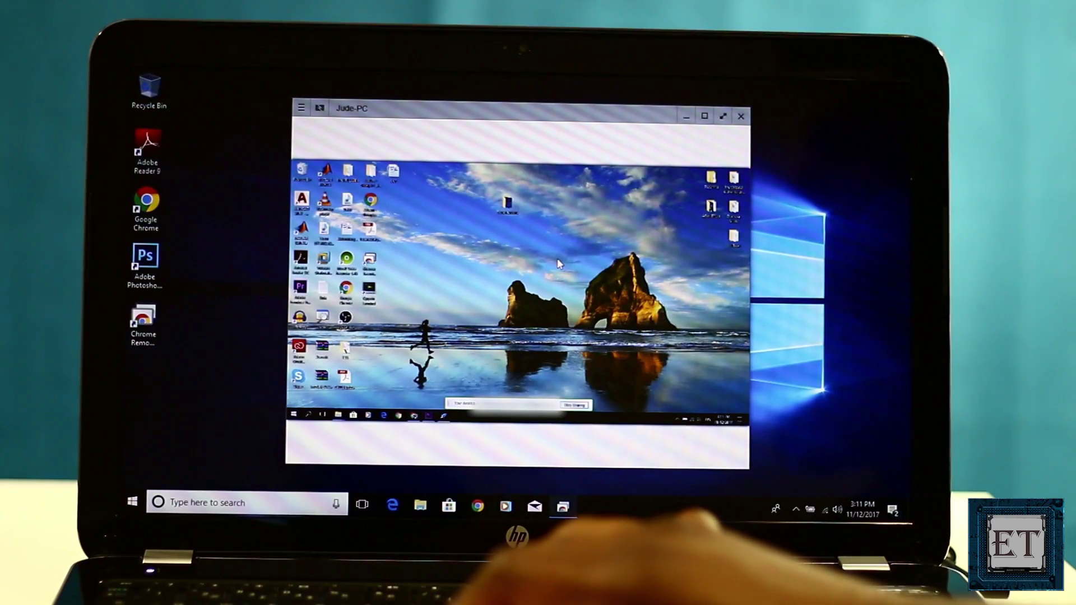
pyautogui.click(723, 118)
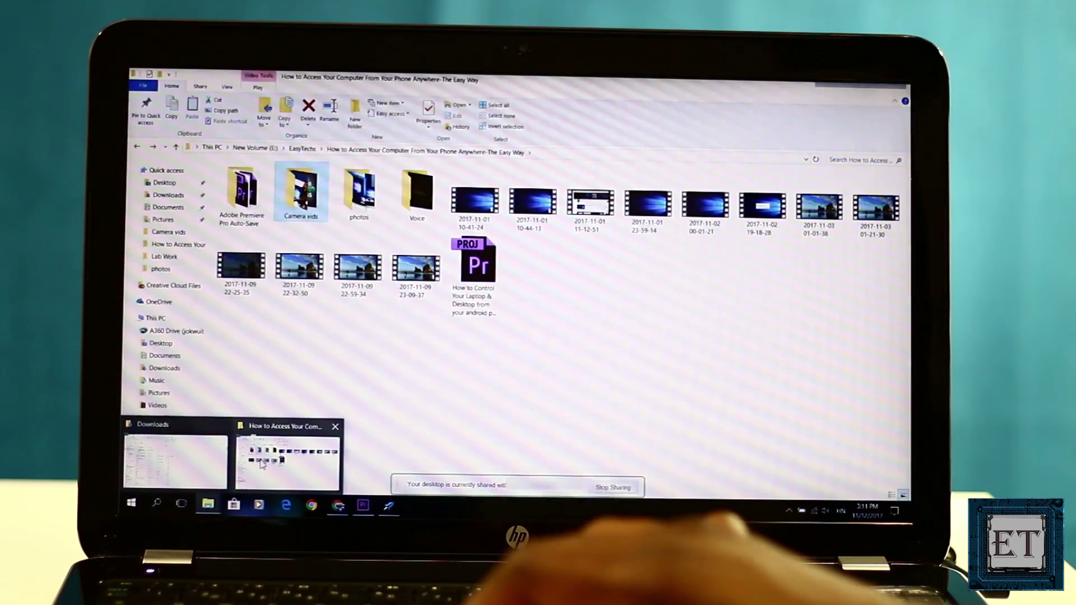
pyautogui.click(287, 462)
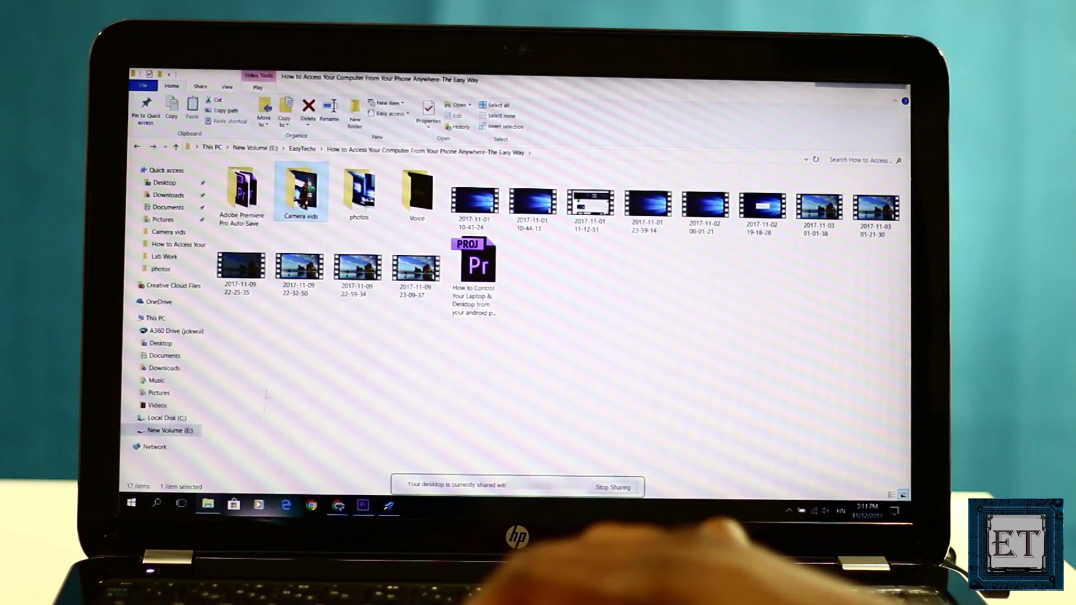
pyautogui.click(161, 182)
pyautogui.click(168, 195)
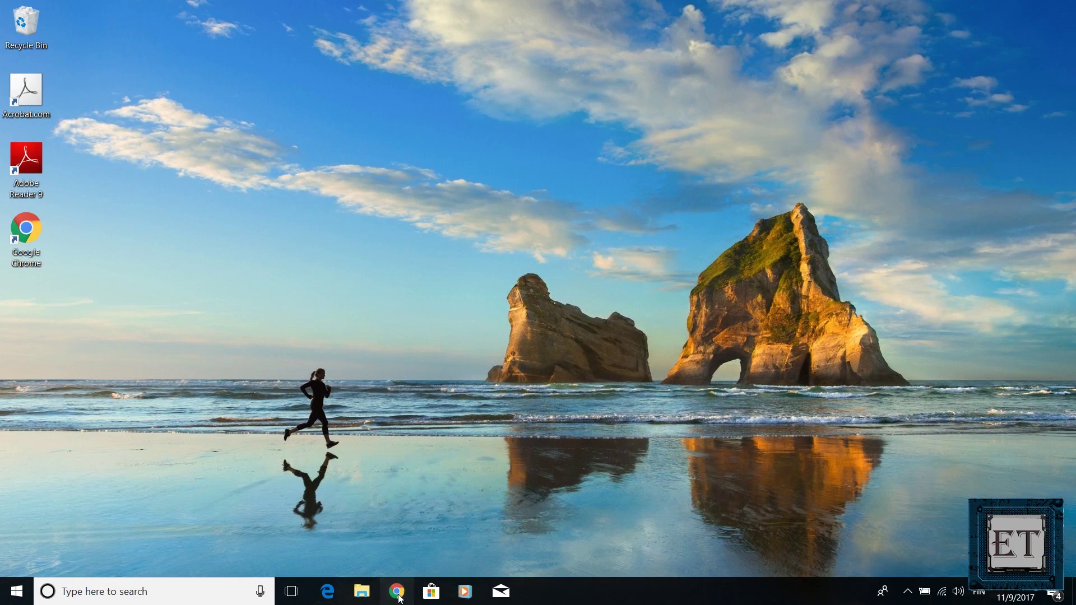
# Start Google Chrome and go to chrome://apps
pyautogui.click(398, 594)
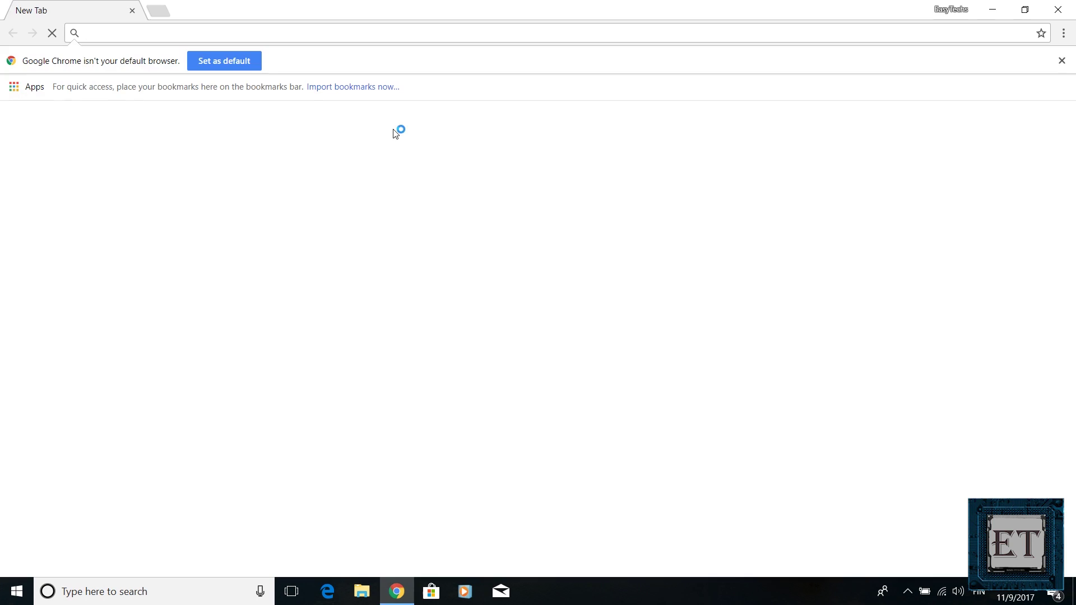
pyautogui.write('c')
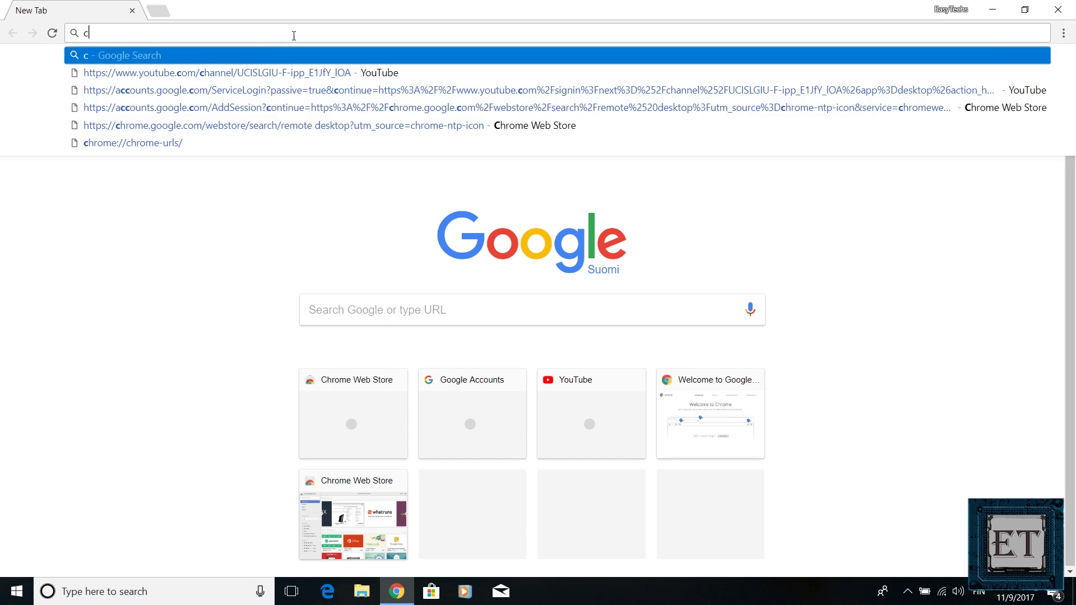
pyautogui.write('hrome')
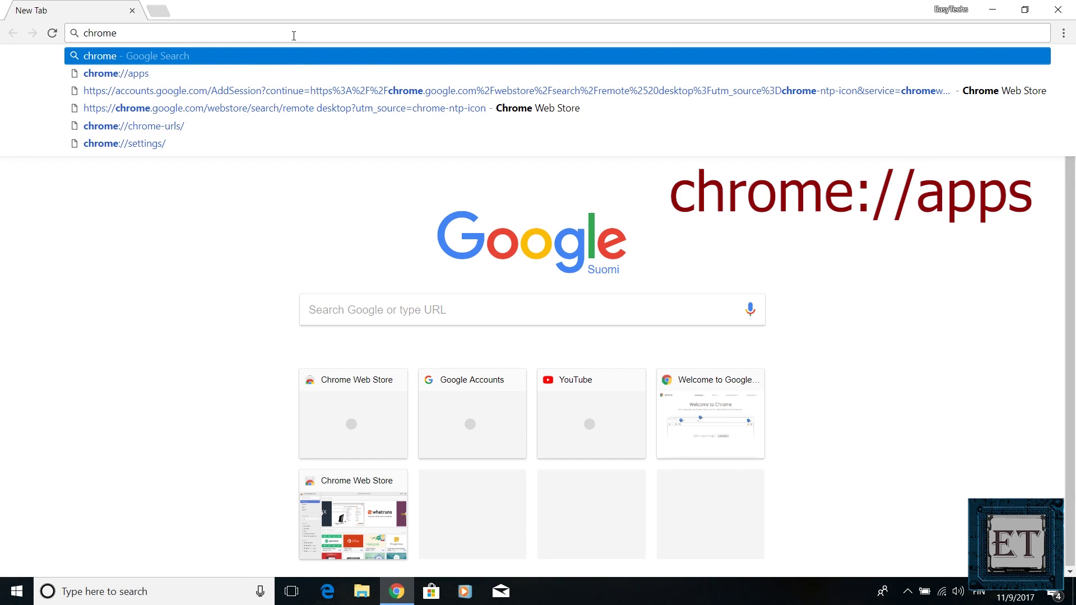
pyautogui.write('://apps')
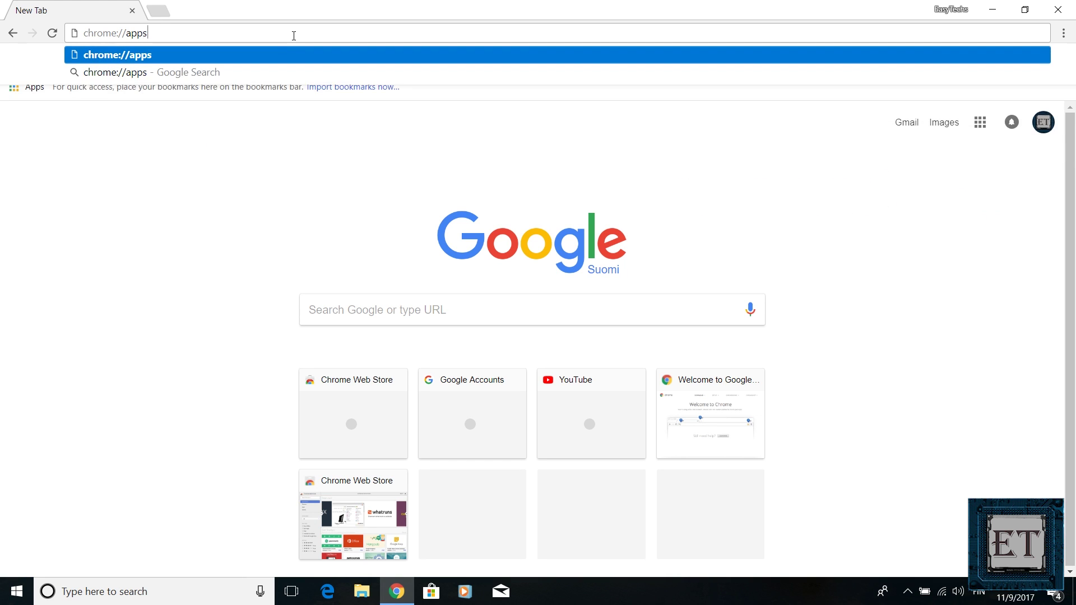
pyautogui.press('Return')
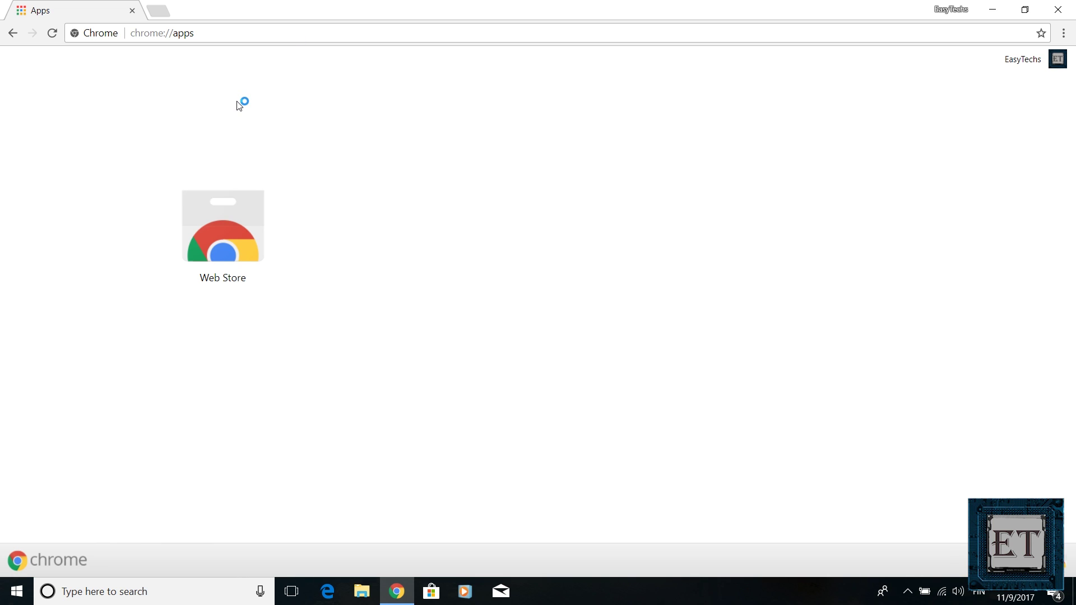
# Search the Web Store for 'chrome remote desktop' and add the Chrome Remote Desktop app
pyautogui.click(218, 217)
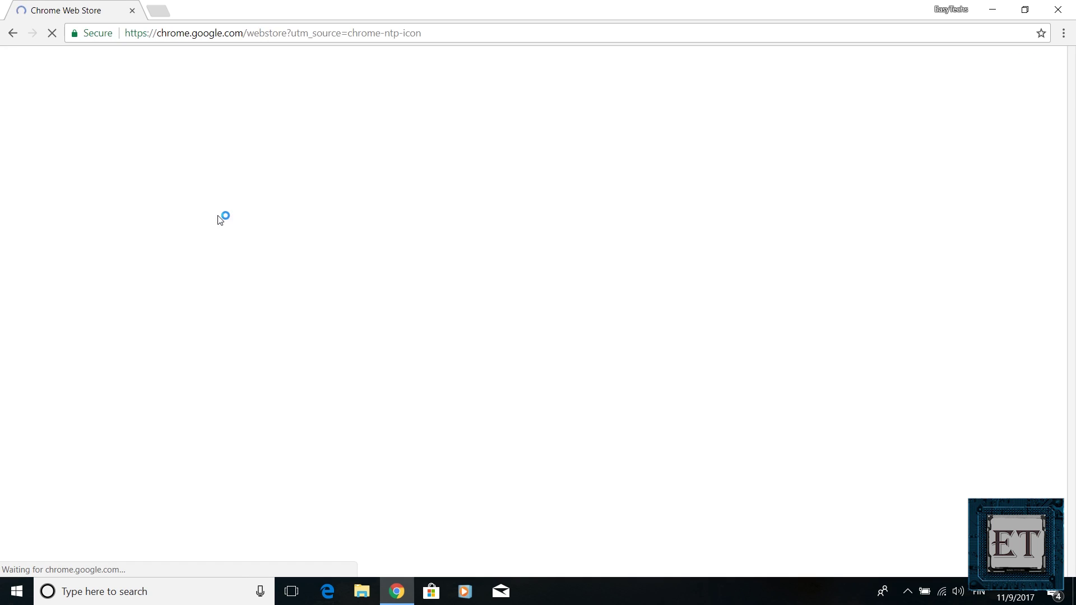
pyautogui.write('chrome remote desktop')
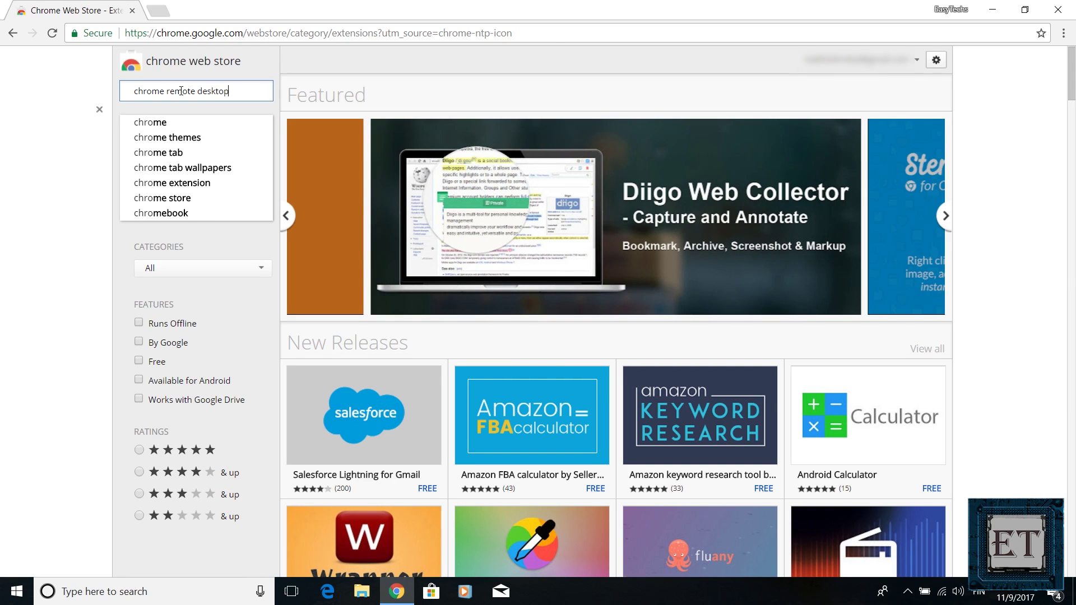
pyautogui.click(213, 121)
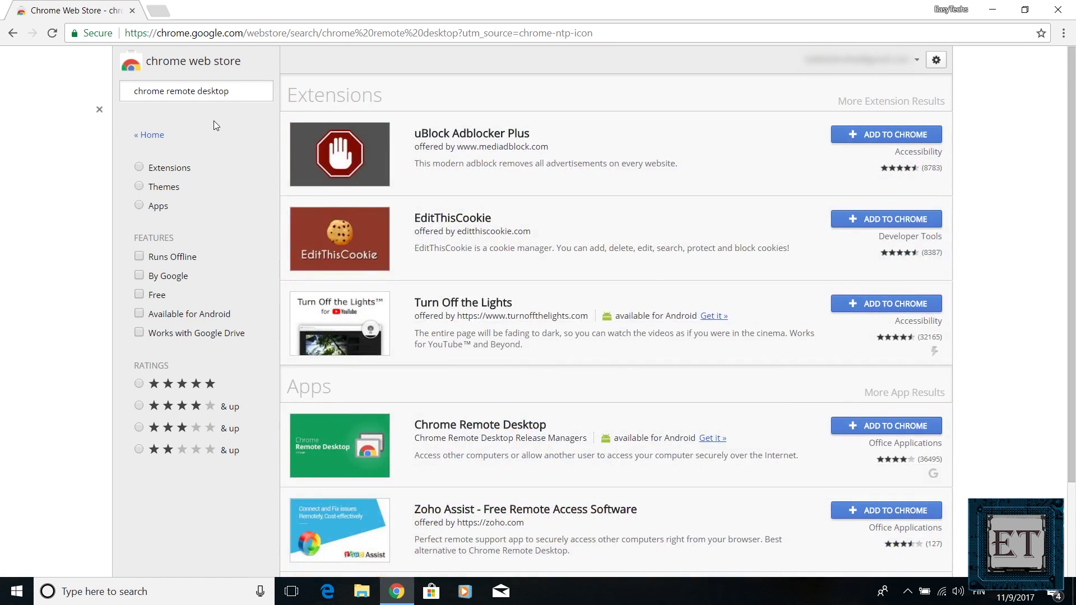
pyautogui.click(857, 426)
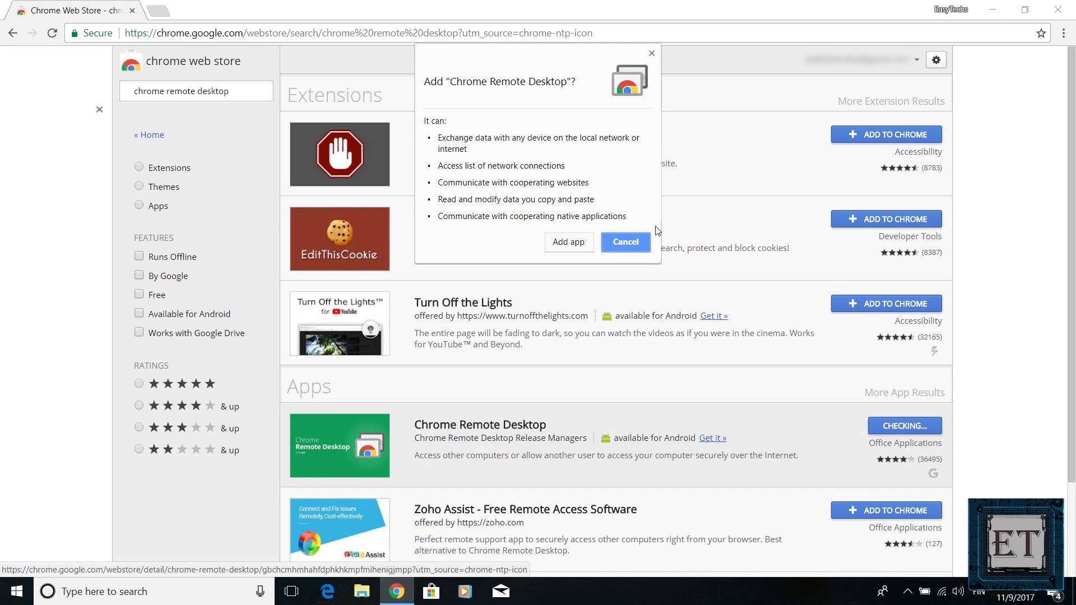
pyautogui.click(566, 247)
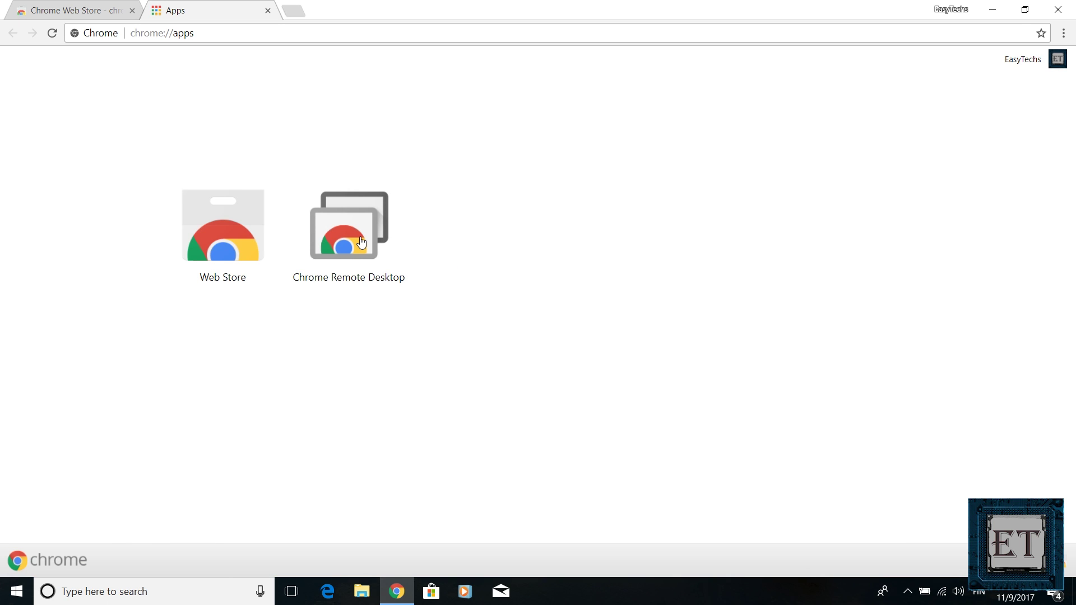
# Launch Chrome Remote Desktop from Apps and authorize it for the chosen Google account
pyautogui.click(352, 245)
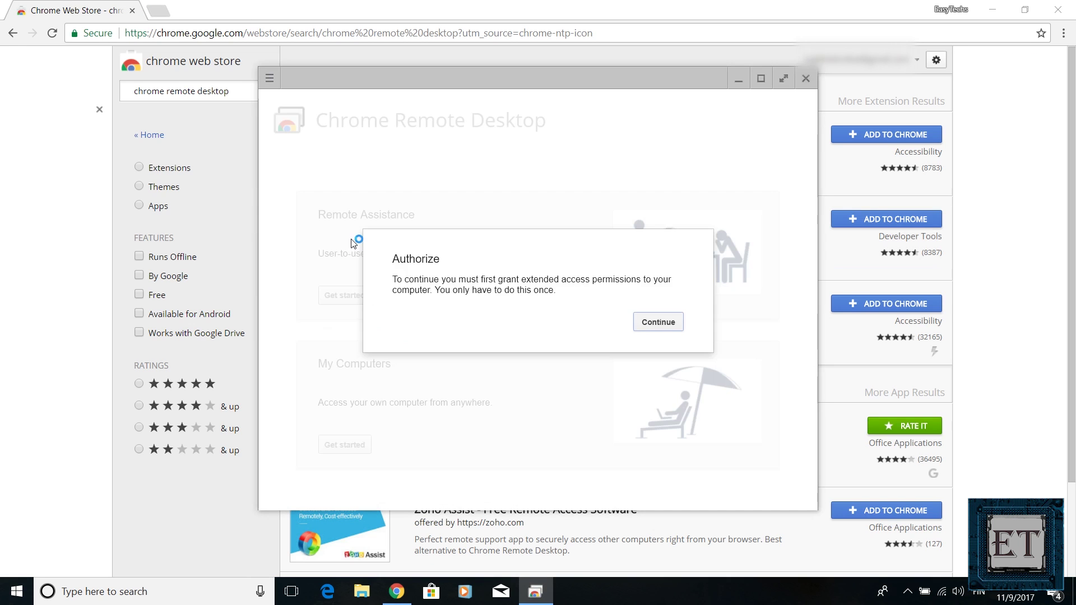
pyautogui.click(490, 270)
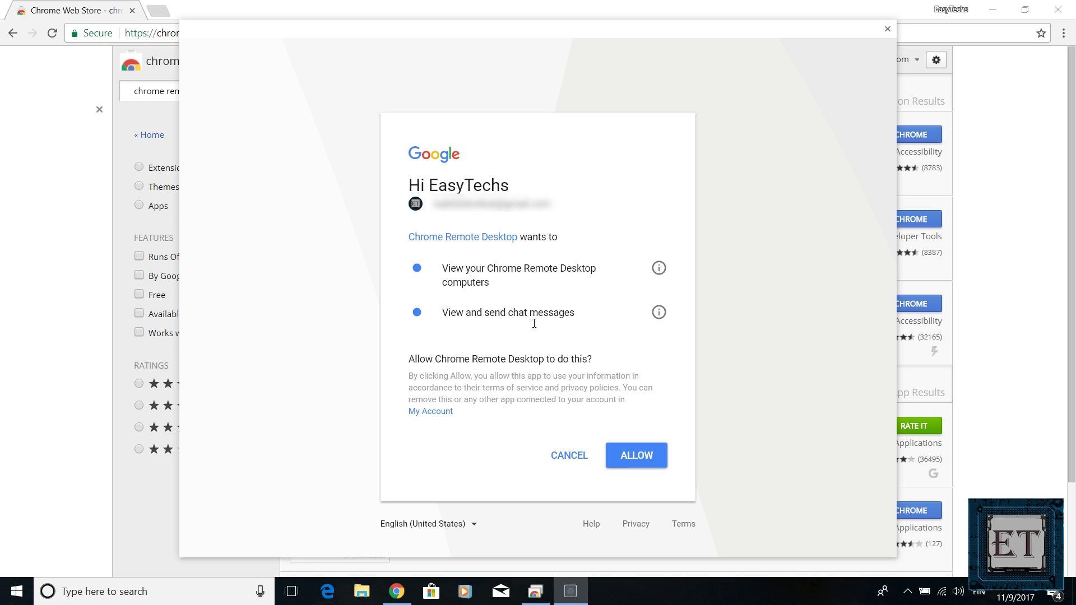
pyautogui.click(629, 456)
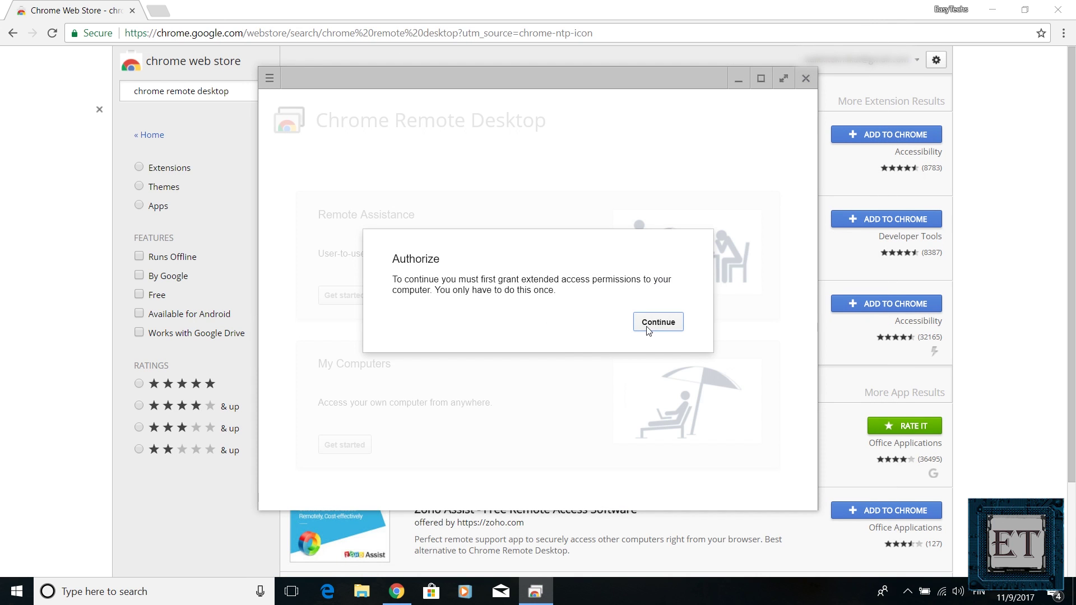
pyautogui.click(659, 329)
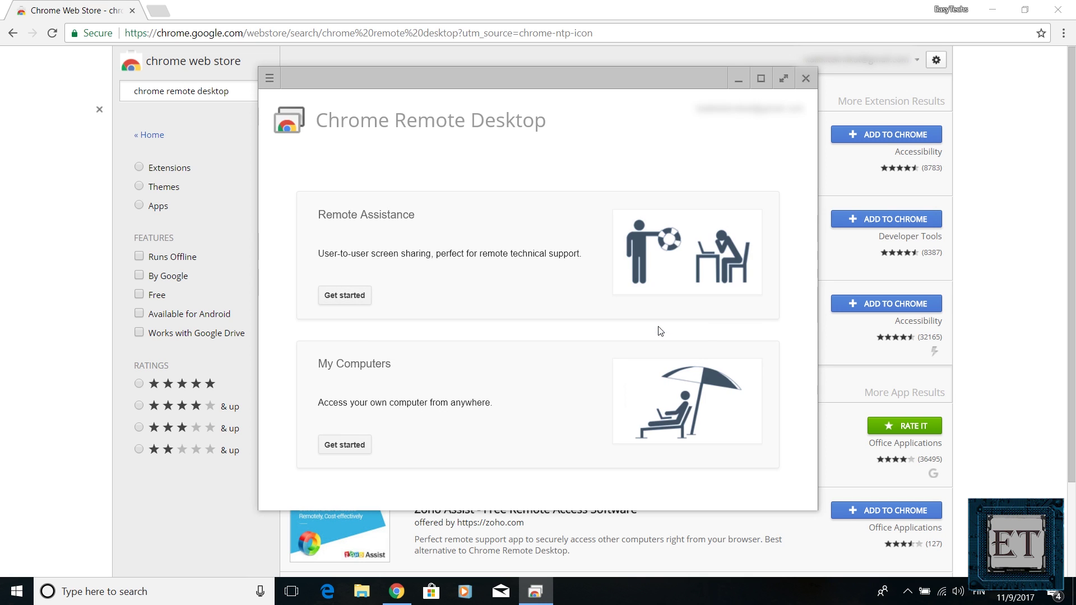
# Enable remote connections, accept the terms, and run the chromeremotedesktophost.msi installer
pyautogui.click(353, 451)
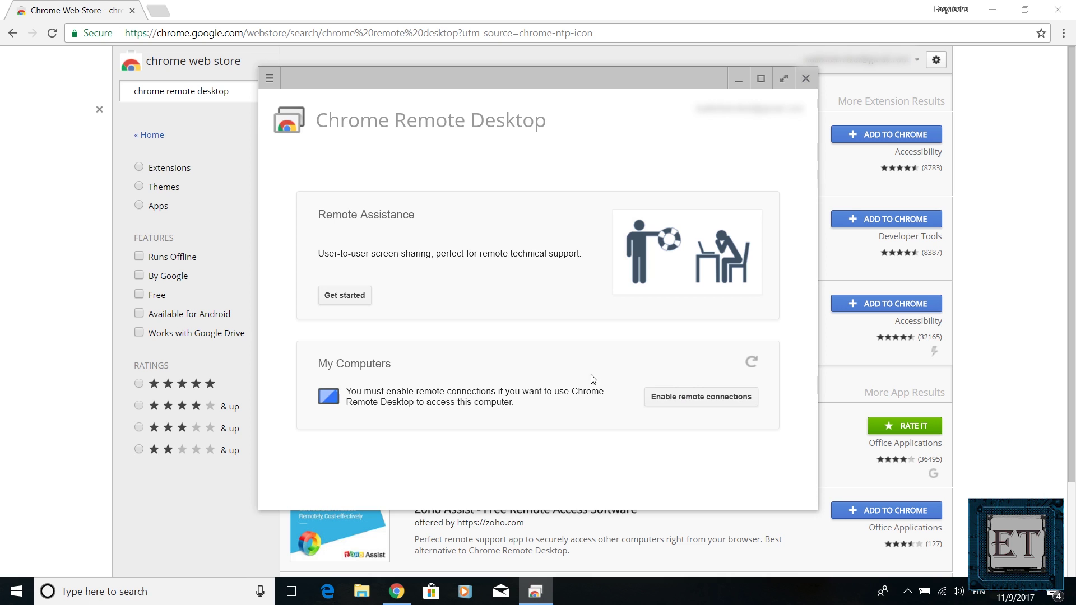
pyautogui.click(666, 400)
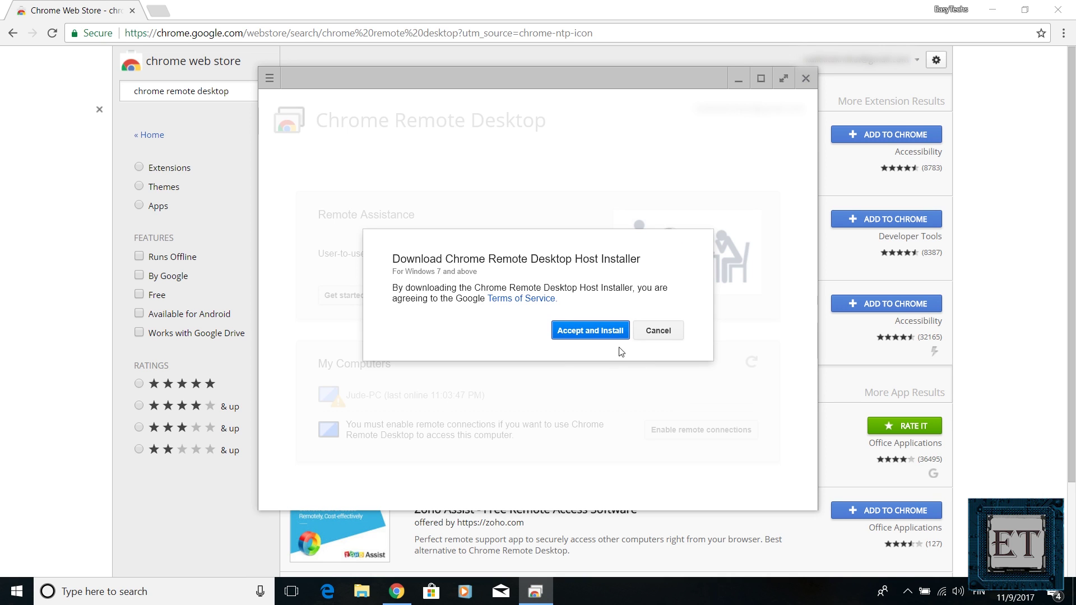
pyautogui.click(579, 330)
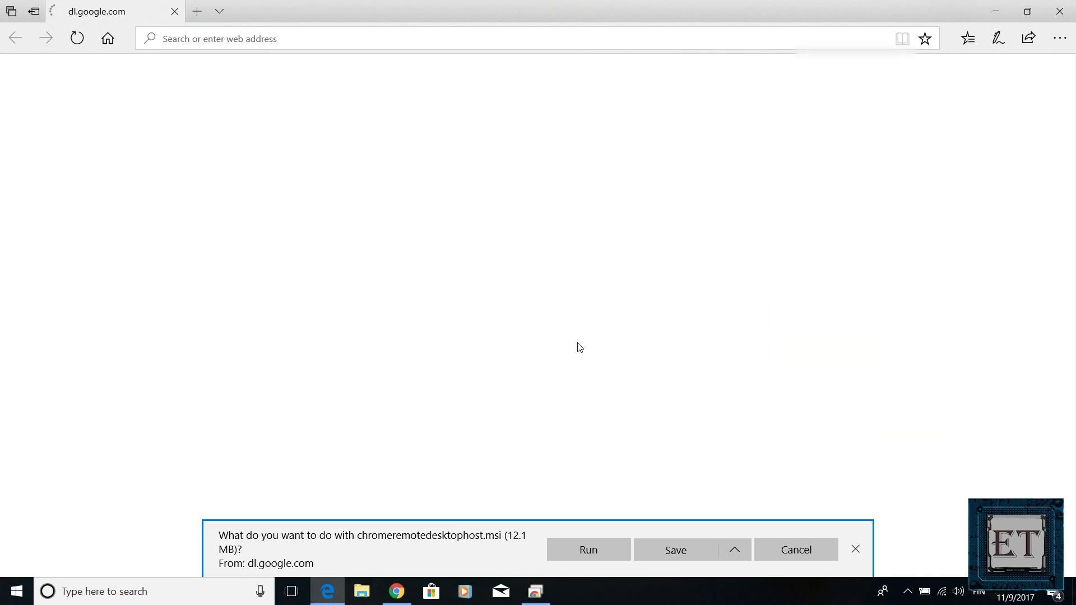
pyautogui.click(583, 550)
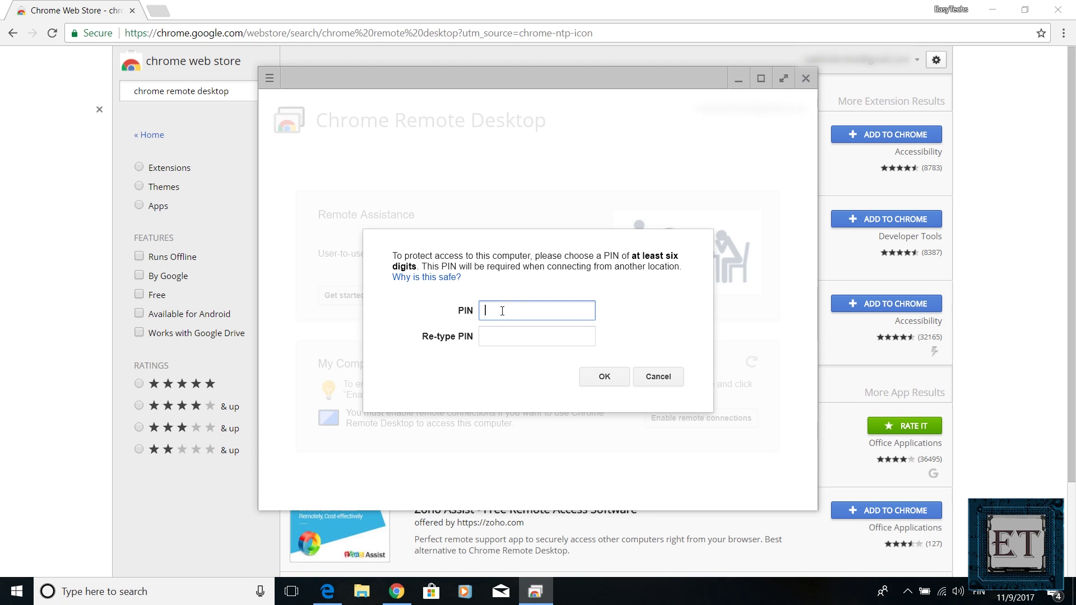
# Enter and confirm a six-digit PIN to enable remote connections
pyautogui.write('6')
pyautogui.click(505, 339)
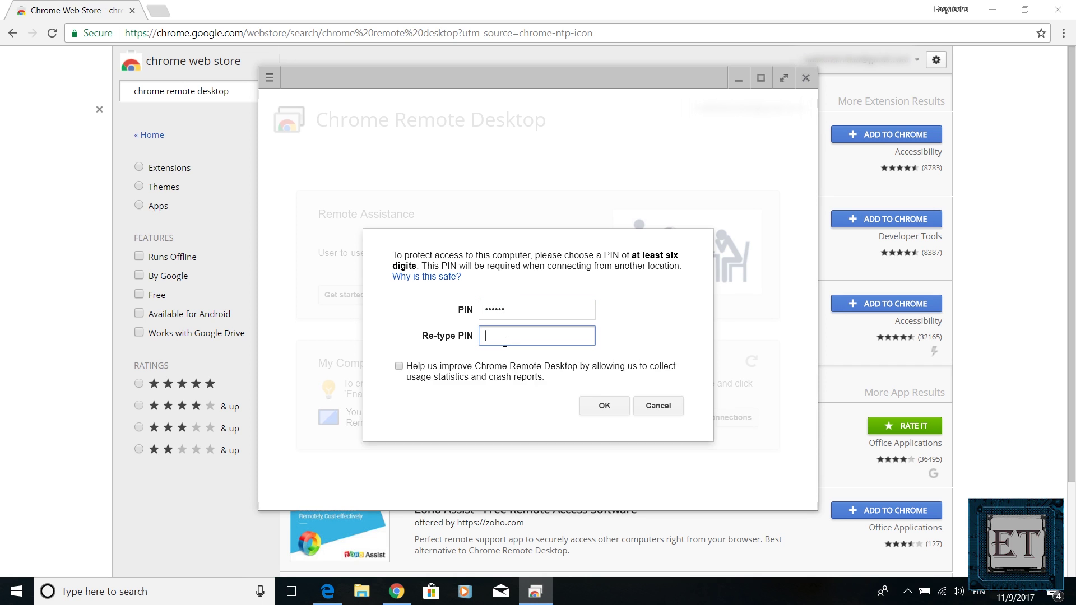
pyautogui.write('123456')
pyautogui.click(605, 406)
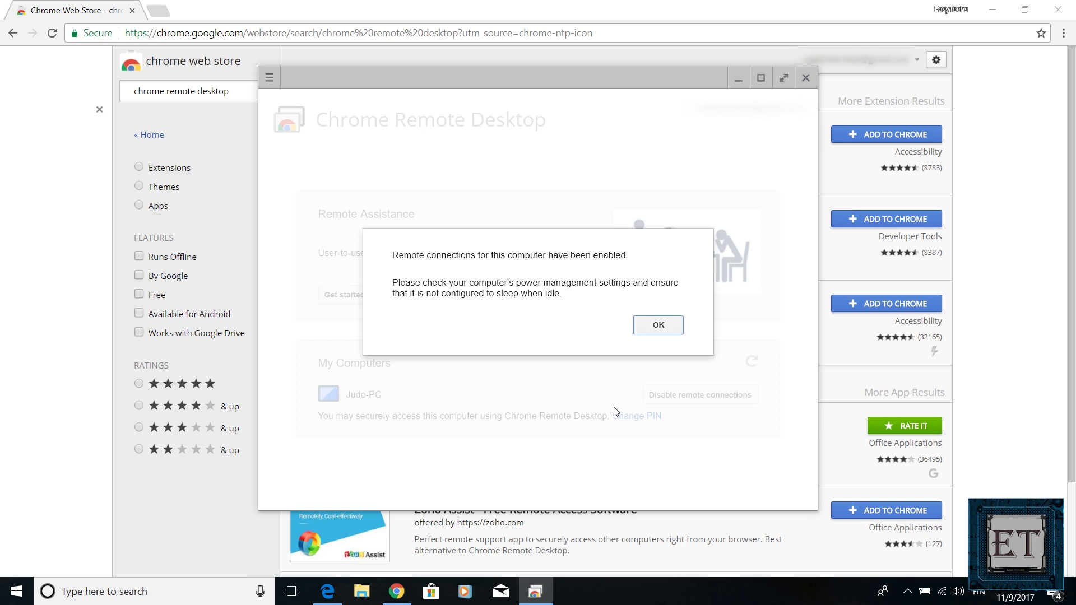
# Dismiss the enabled notice and rename this computer to EasyTechs
pyautogui.press('Return')
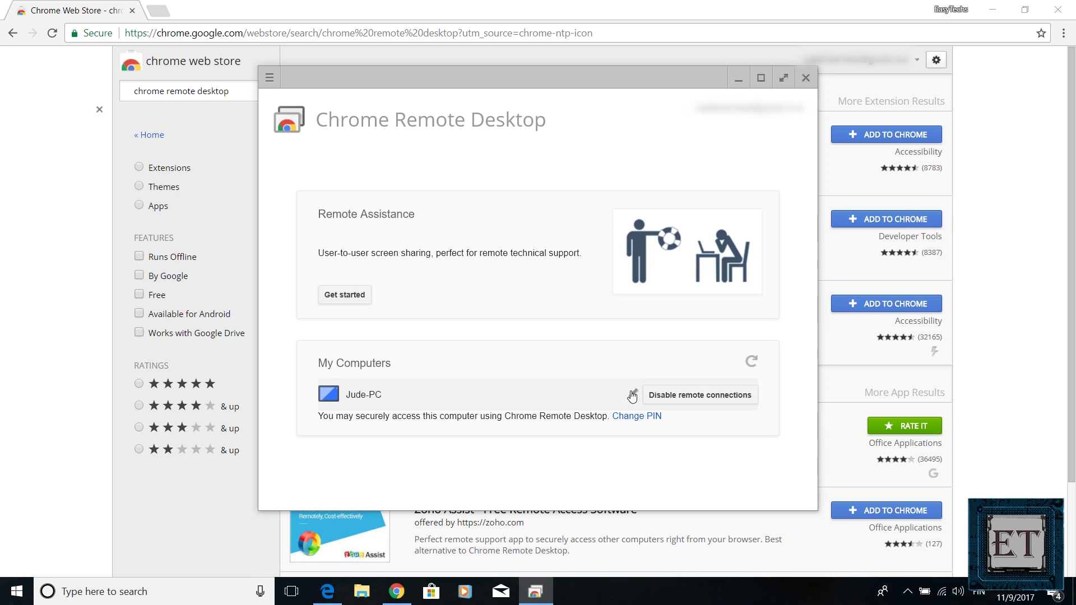
pyautogui.click(633, 394)
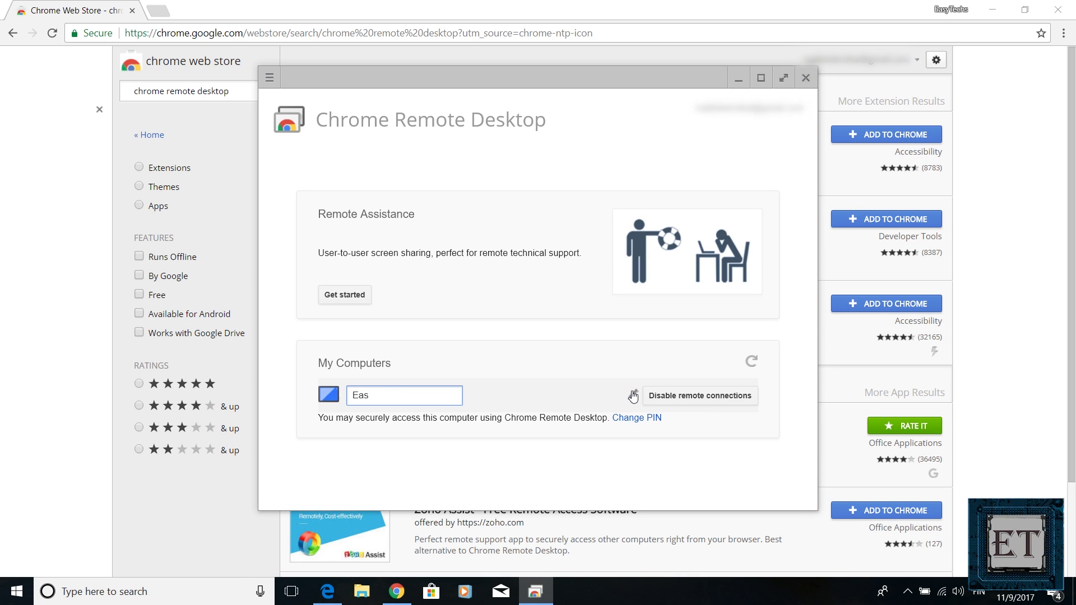
pyautogui.write('EasyTechs')
pyautogui.press('Return')
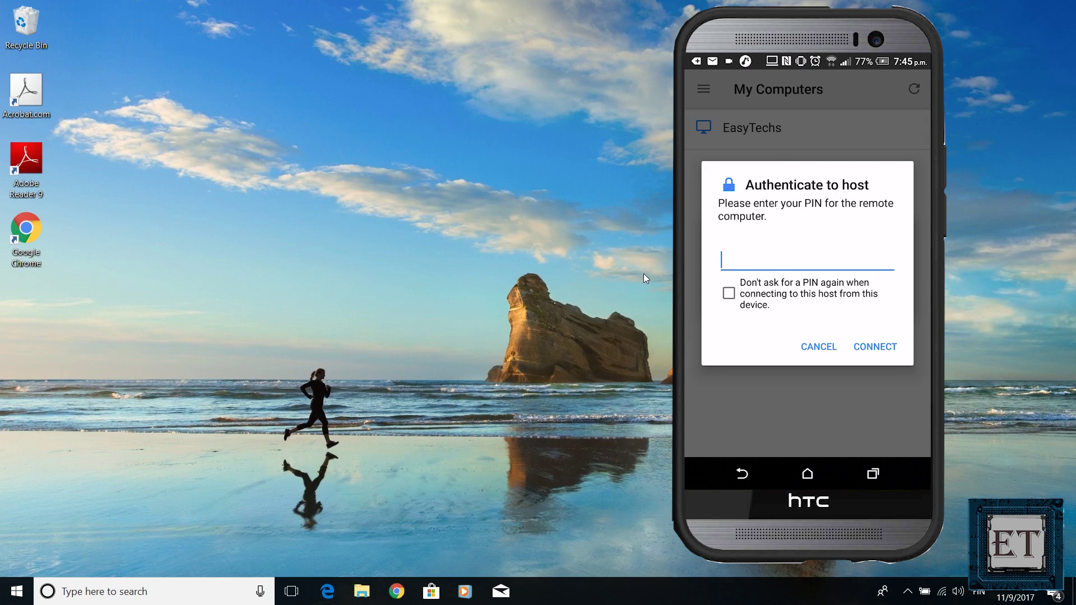
# Connect from the phone to EasyTechs with its PIN and open YouTube in the remote Chrome
pyautogui.write('123456')
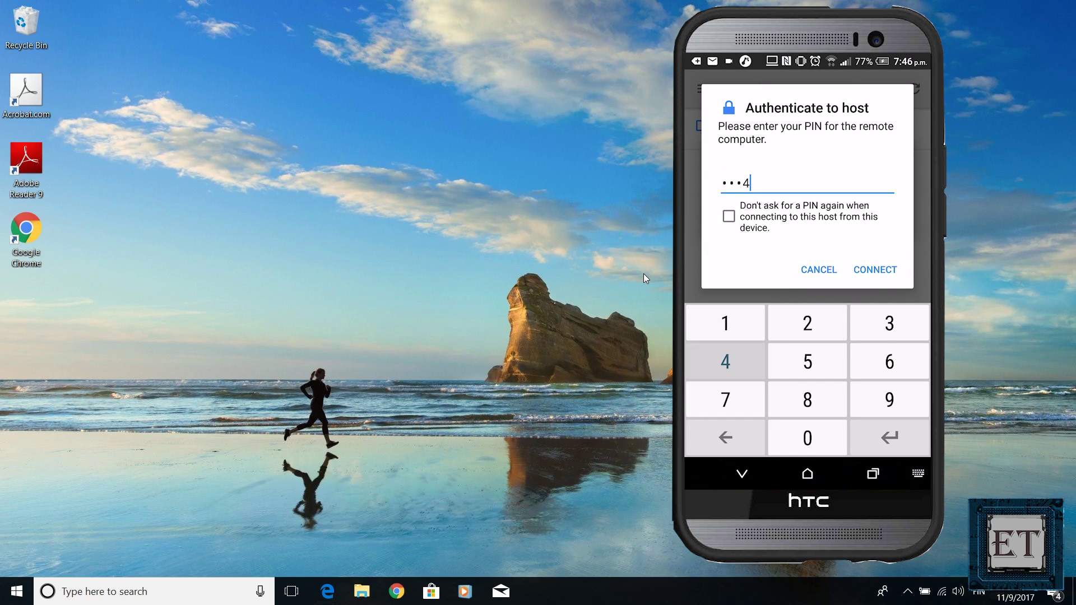
pyautogui.press('Return')
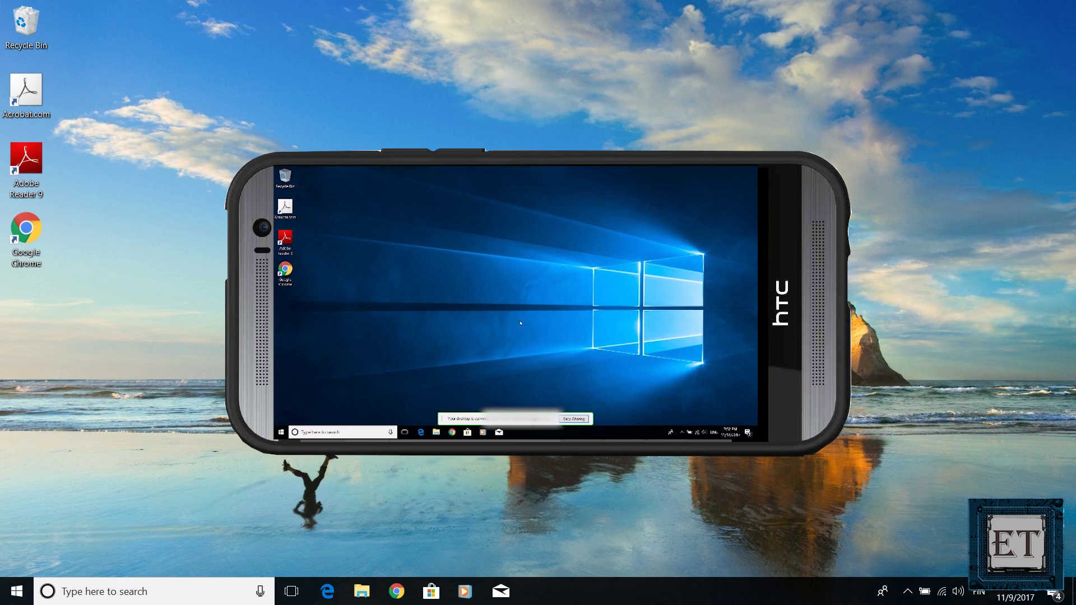
pyautogui.click(437, 354)
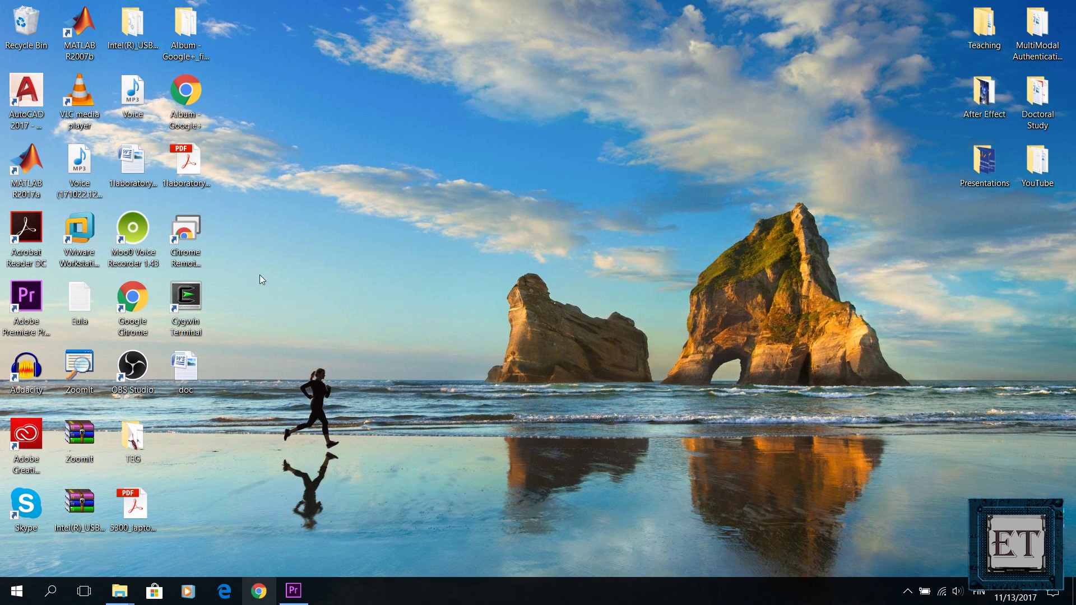
# Relaunch Chrome Remote Desktop, connect to the first computer, and open its File Explorer
pyautogui.click(191, 236)
pyautogui.doubleClick(195, 244)
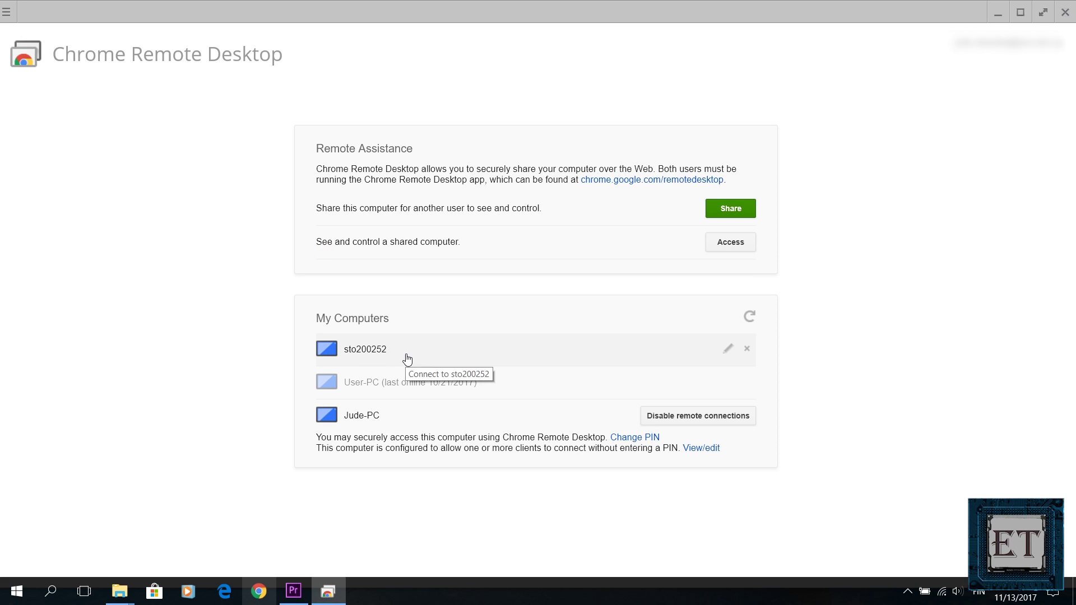
pyautogui.click(383, 351)
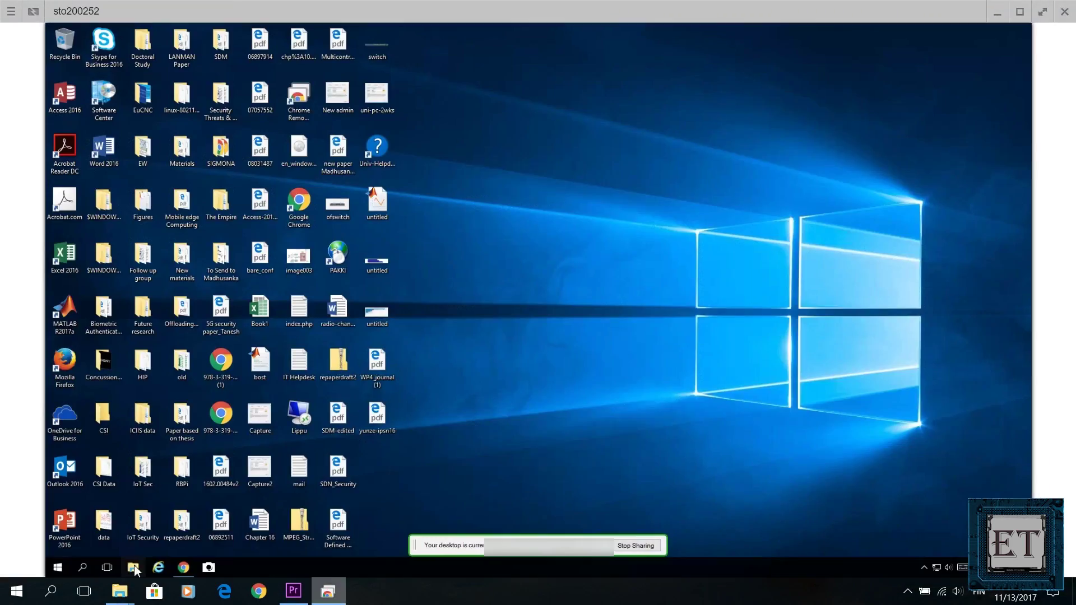
pyautogui.click(152, 575)
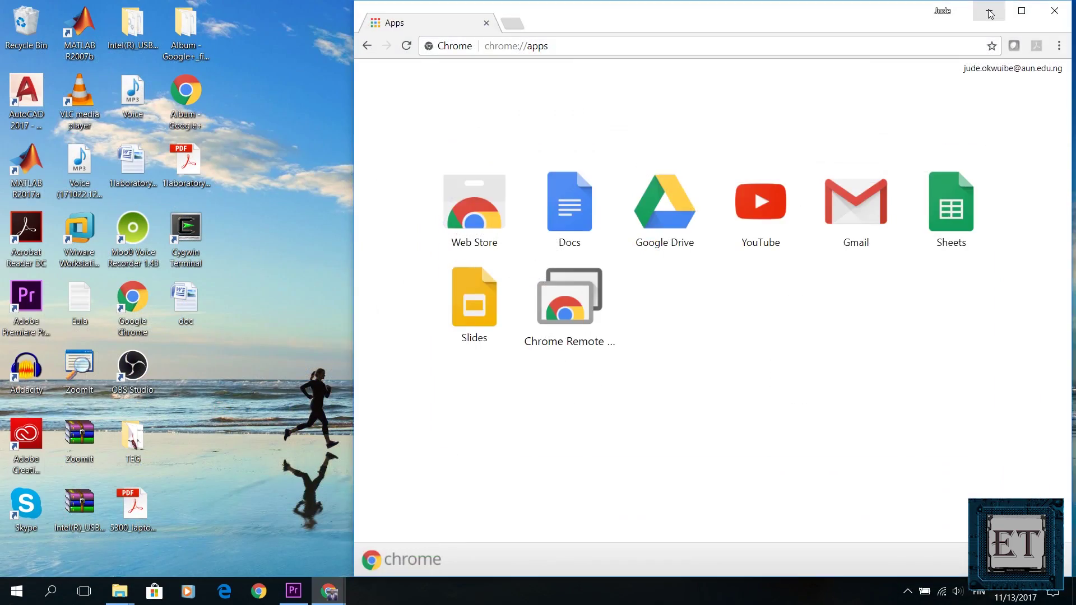
# Add a Desktop shortcut for Chrome Remote Desktop from chrome://apps and launch the app from it
pyautogui.click(989, 12)
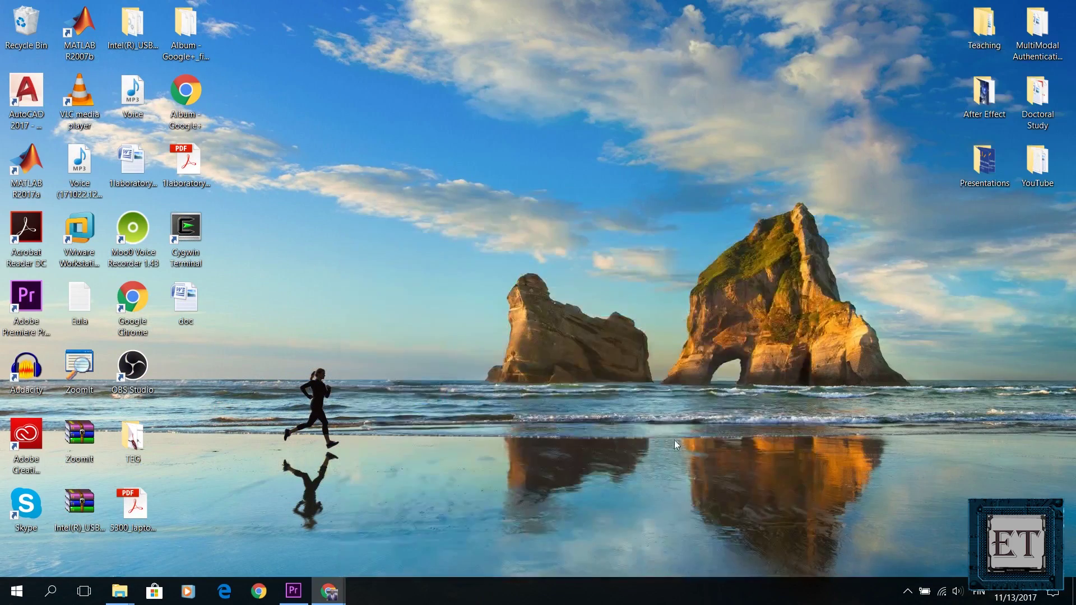
pyautogui.moveTo(345, 599)
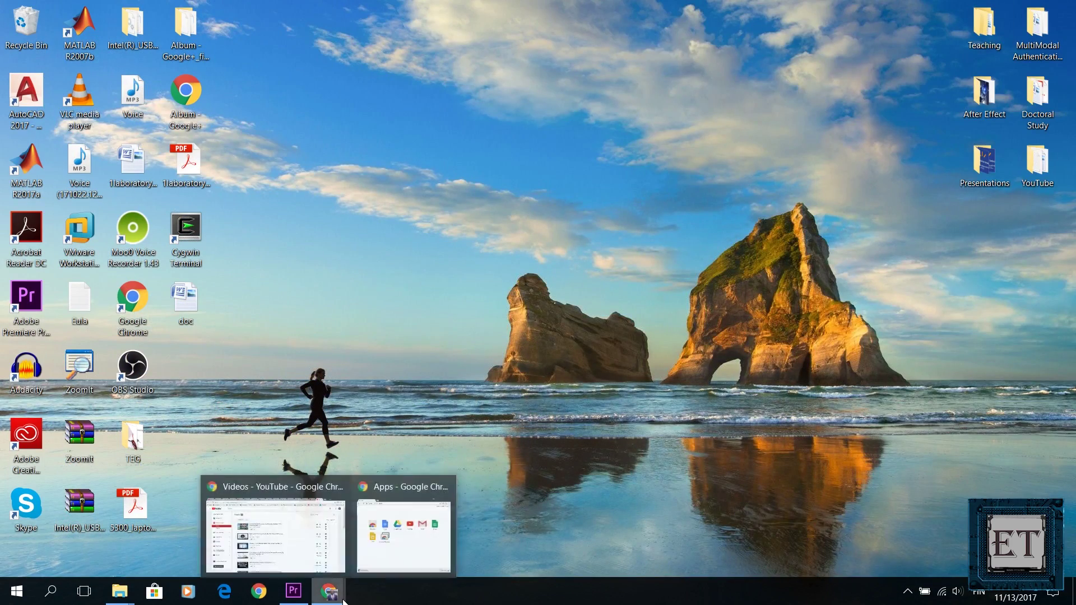
pyautogui.click(394, 550)
pyautogui.rightClick(572, 295)
pyautogui.click(636, 381)
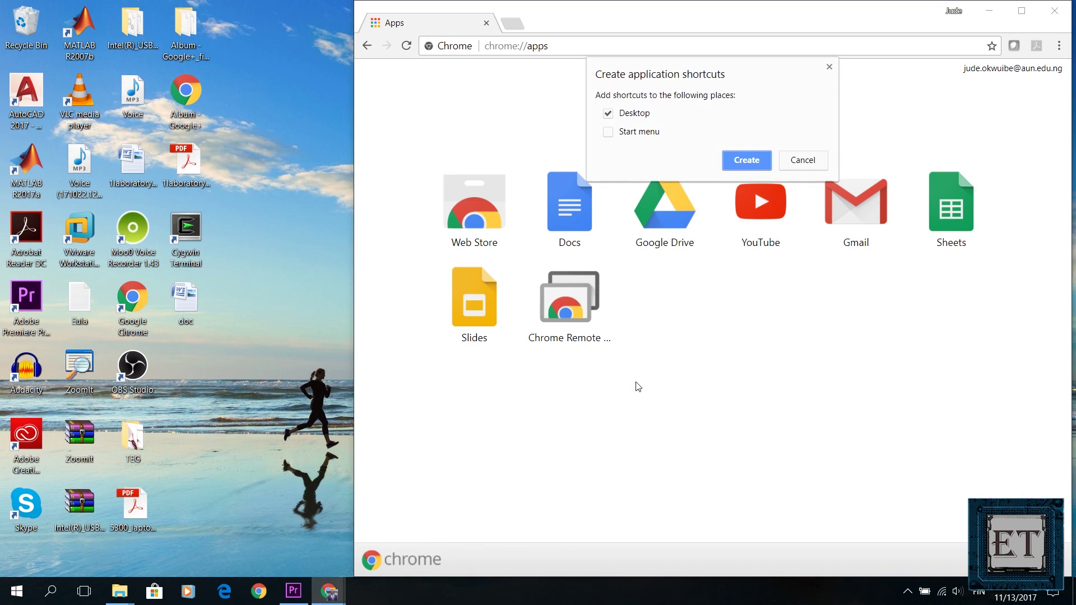
pyautogui.click(746, 159)
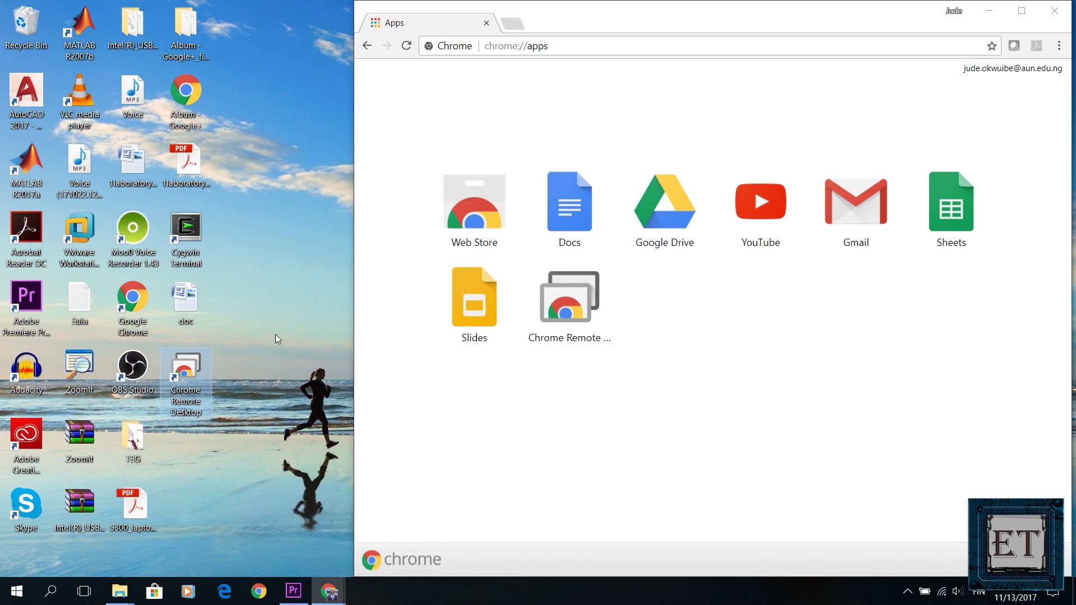
pyautogui.click(997, 11)
pyautogui.doubleClick(190, 372)
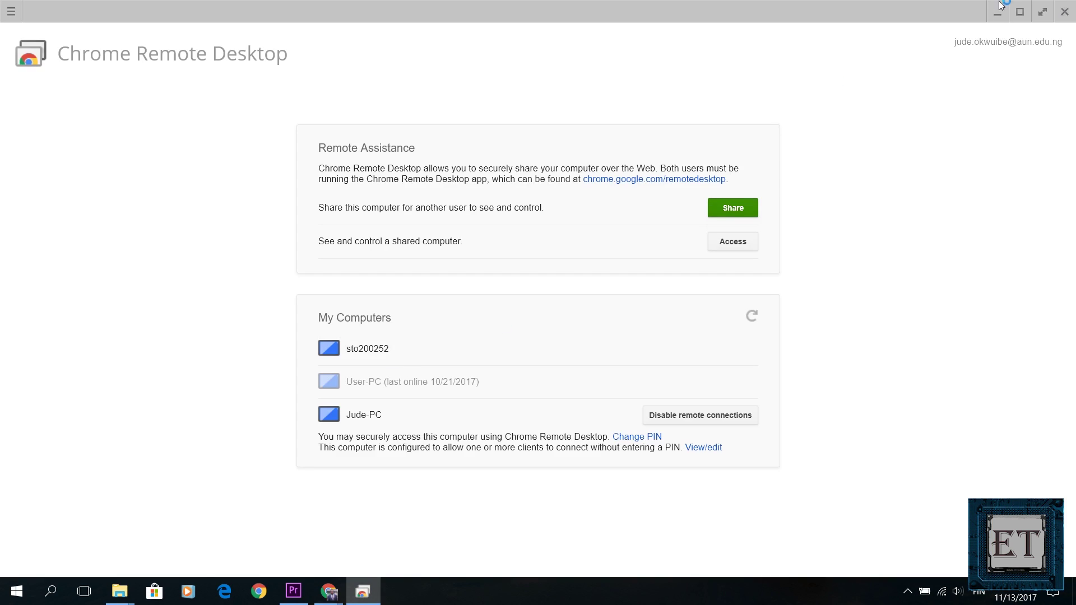
# In Power & sleep settings, set the plugged-in sleep timer to Never
pyautogui.click(996, 12)
pyautogui.press('super')
pyautogui.write('power and')
pyautogui.click(147, 205)
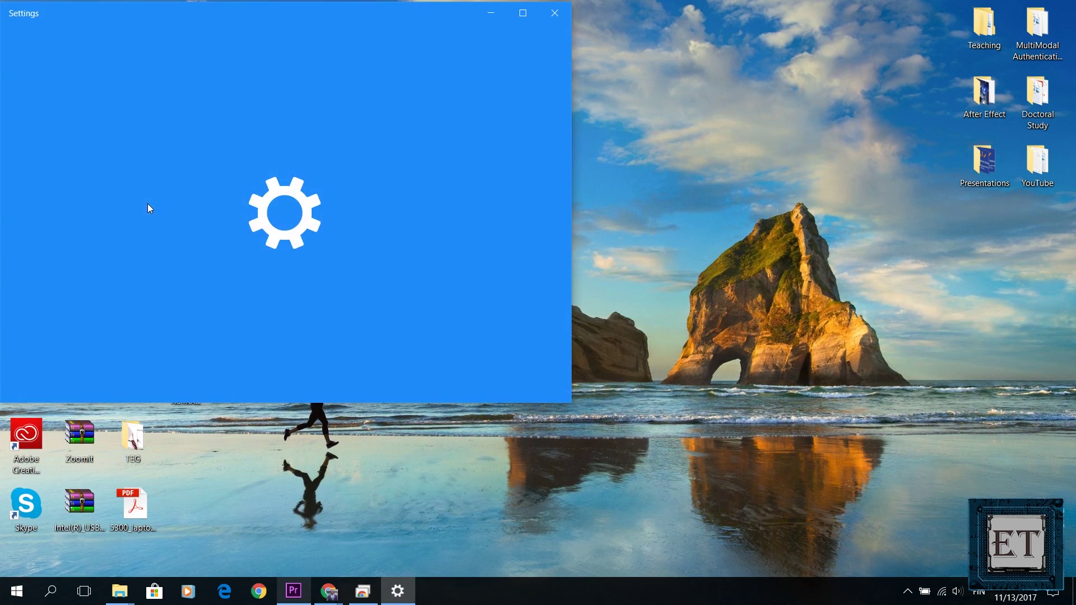
pyautogui.moveTo(323, 18); pyautogui.dragTo(654, 80)
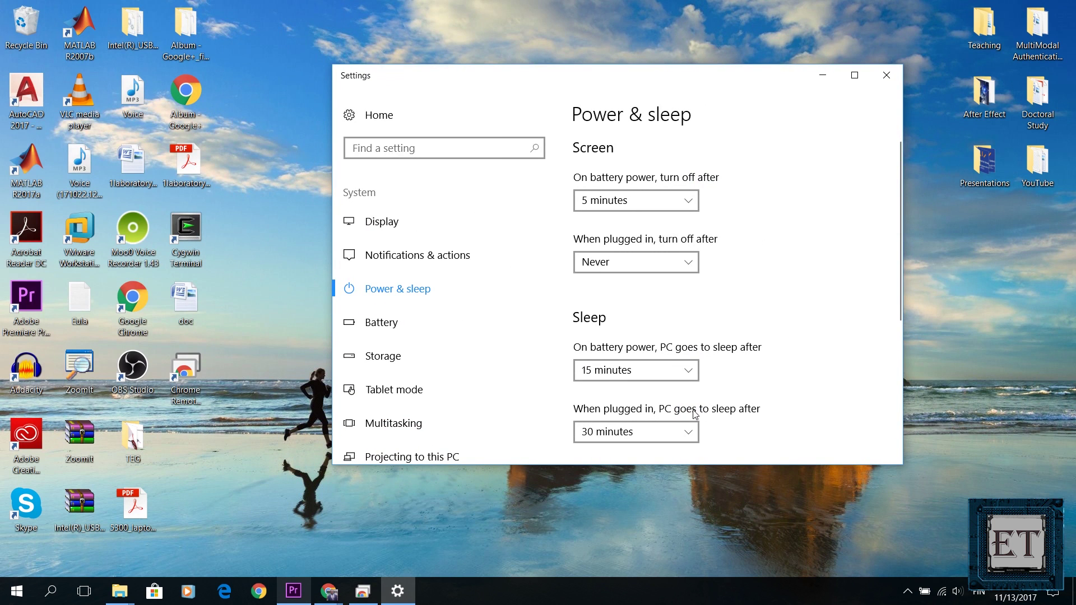
pyautogui.click(687, 431)
pyautogui.scroll(-3, 672, 434)
pyautogui.click(627, 440)
# Close Settings and refresh the desktop
pyautogui.scroll(-1, 874, 258)
pyautogui.scroll(-5, 884, 227)
pyautogui.click(886, 75)
pyautogui.rightClick(572, 257)
pyautogui.click(601, 303)
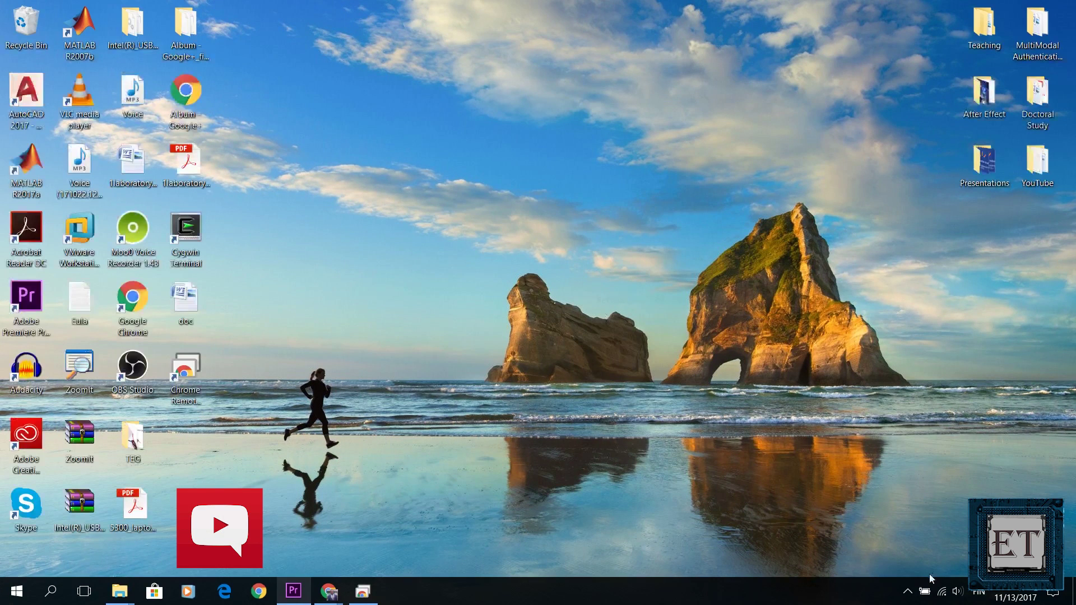